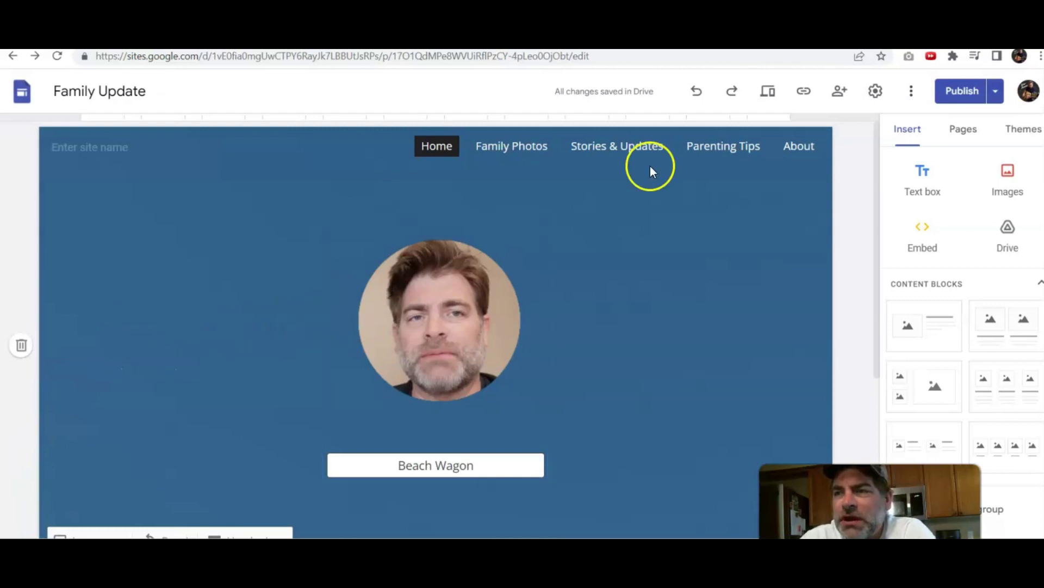
- Apply the Diplomat theme, trying maroon and green before settling on the navy colour option
{"action": "left_click", "coordinate": [1023, 141]}
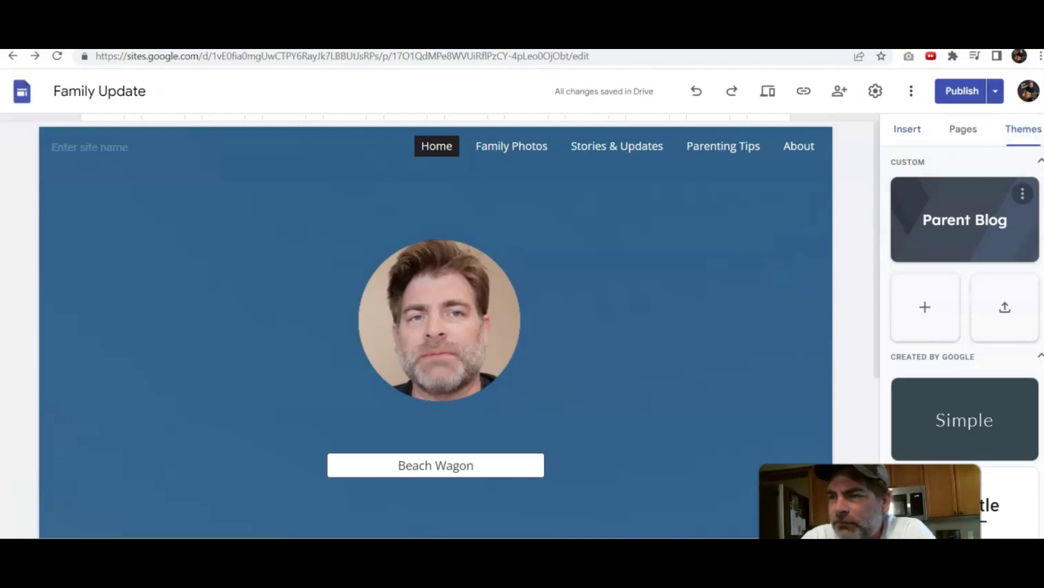
{"action": "scroll", "coordinate": [965, 326], "scroll_direction": "down", "scroll_amount": 5}
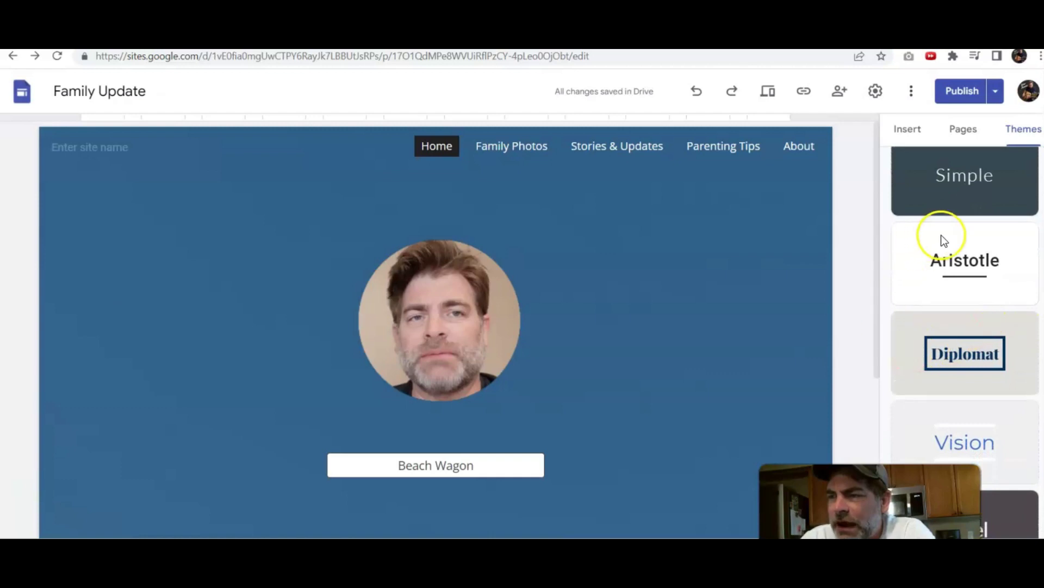
{"action": "scroll", "coordinate": [965, 327], "scroll_direction": "down", "scroll_amount": 1}
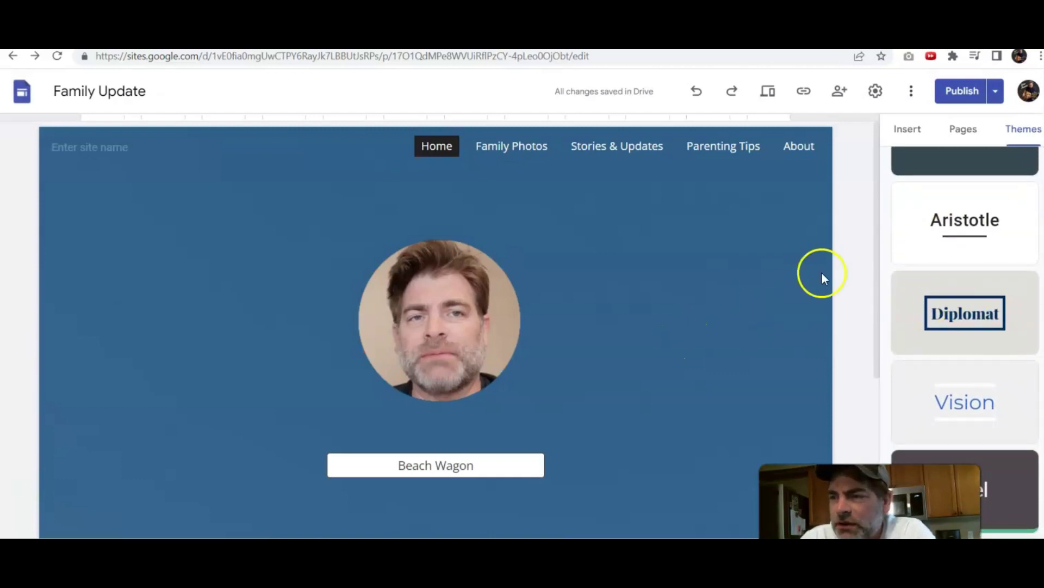
{"action": "scroll", "coordinate": [965, 326], "scroll_direction": "up", "scroll_amount": 1}
{"action": "scroll", "coordinate": [965, 326], "scroll_direction": "down", "scroll_amount": 1}
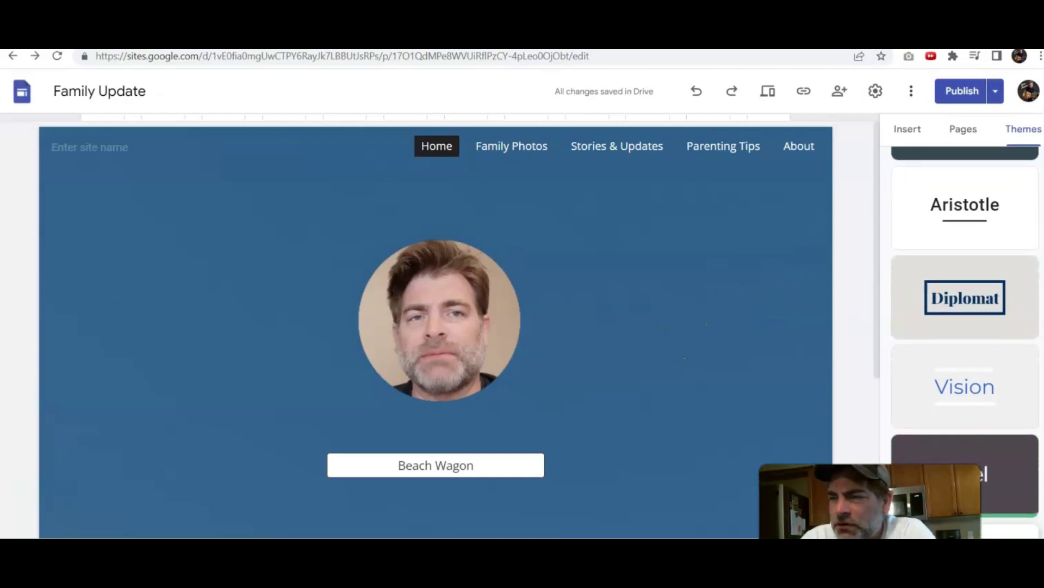
{"action": "scroll", "coordinate": [965, 326], "scroll_direction": "up", "scroll_amount": 1}
{"action": "left_click", "coordinate": [951, 321]}
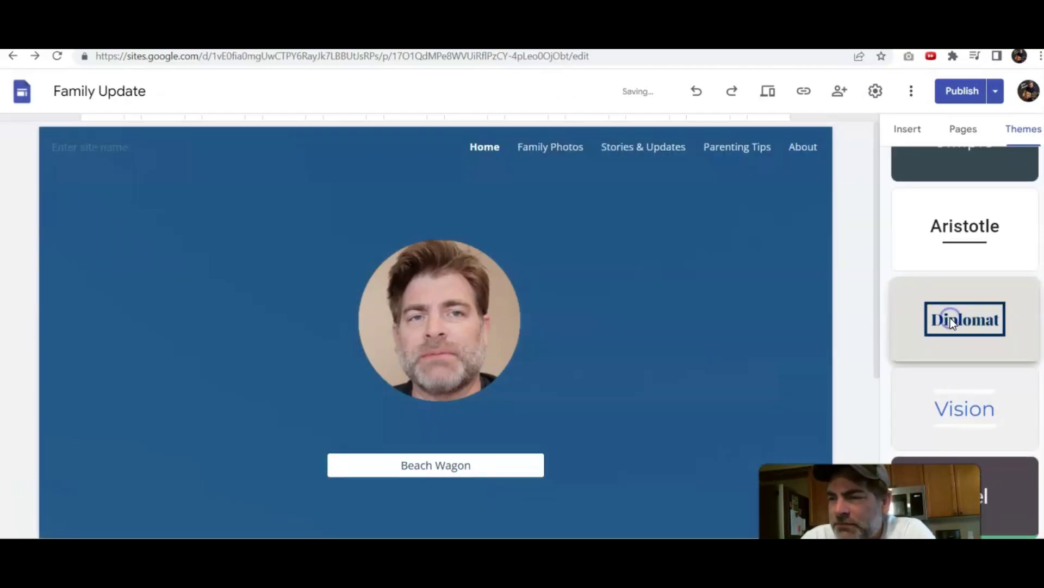
{"action": "scroll", "coordinate": [1014, 380], "scroll_direction": "down", "scroll_amount": 2}
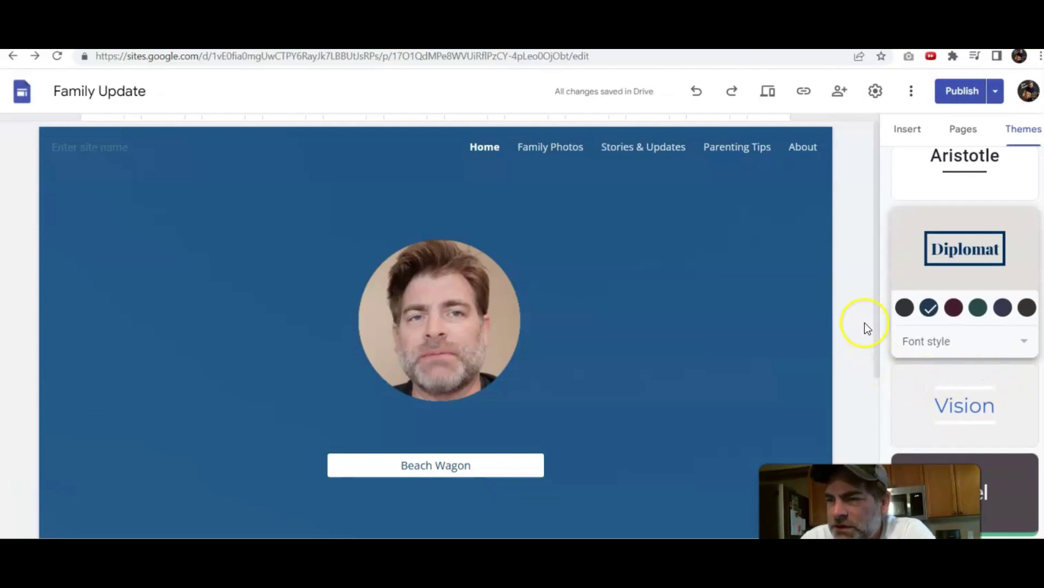
{"action": "left_click", "coordinate": [954, 309]}
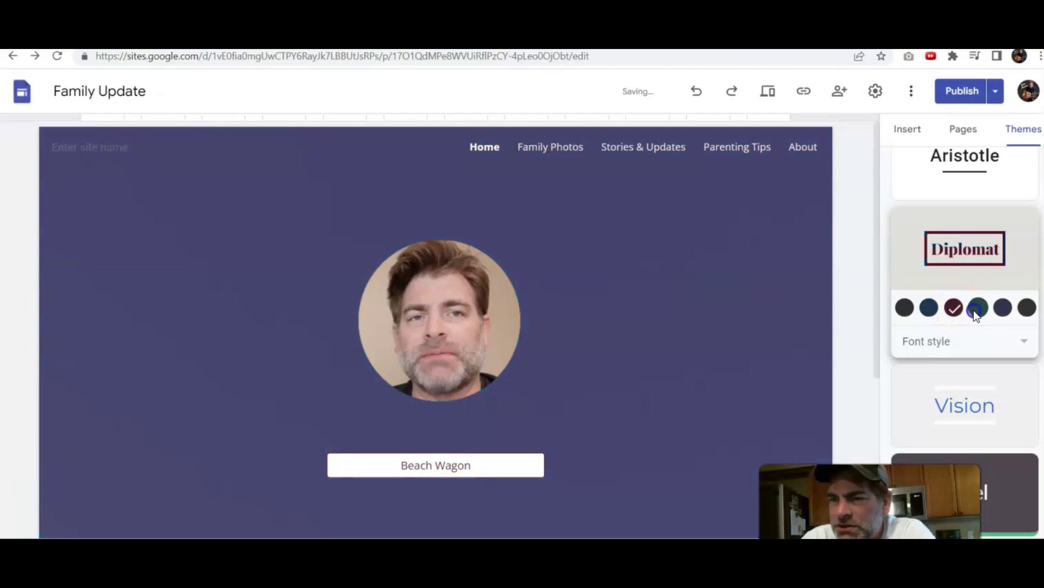
{"action": "left_click", "coordinate": [975, 311]}
{"action": "left_click", "coordinate": [1001, 315]}
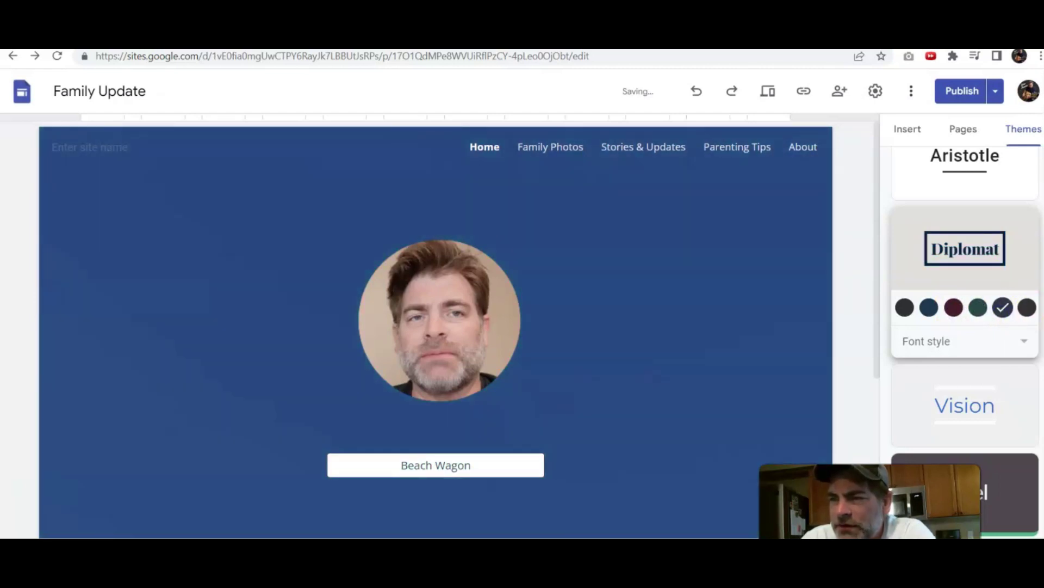
{"action": "scroll", "coordinate": [965, 305], "scroll_direction": "down", "scroll_amount": 1}
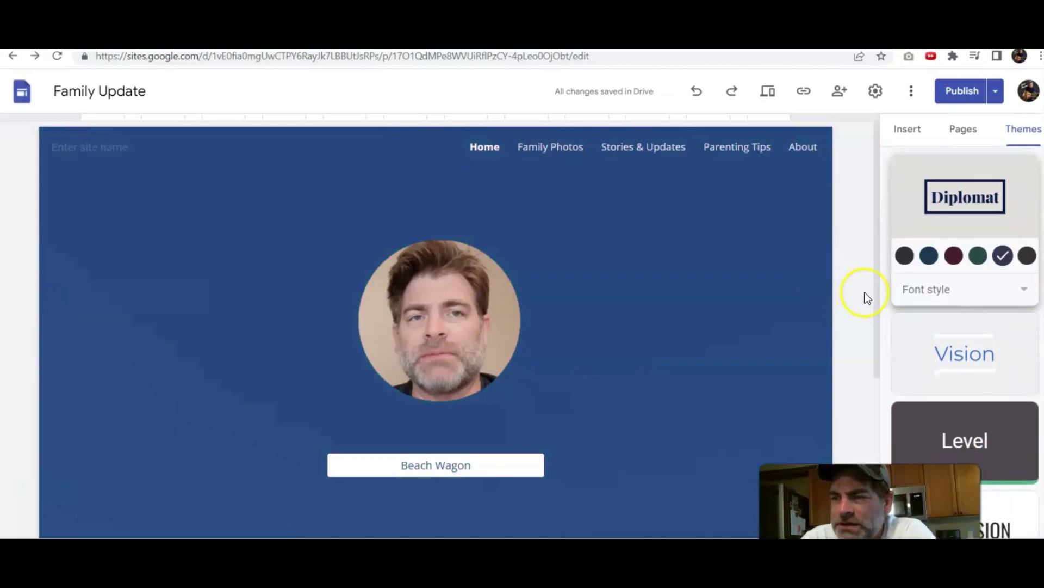
{"action": "left_click_drag", "start_coordinate": [876, 299], "coordinate": [876, 357]}
{"action": "left_click", "coordinate": [499, 369]}
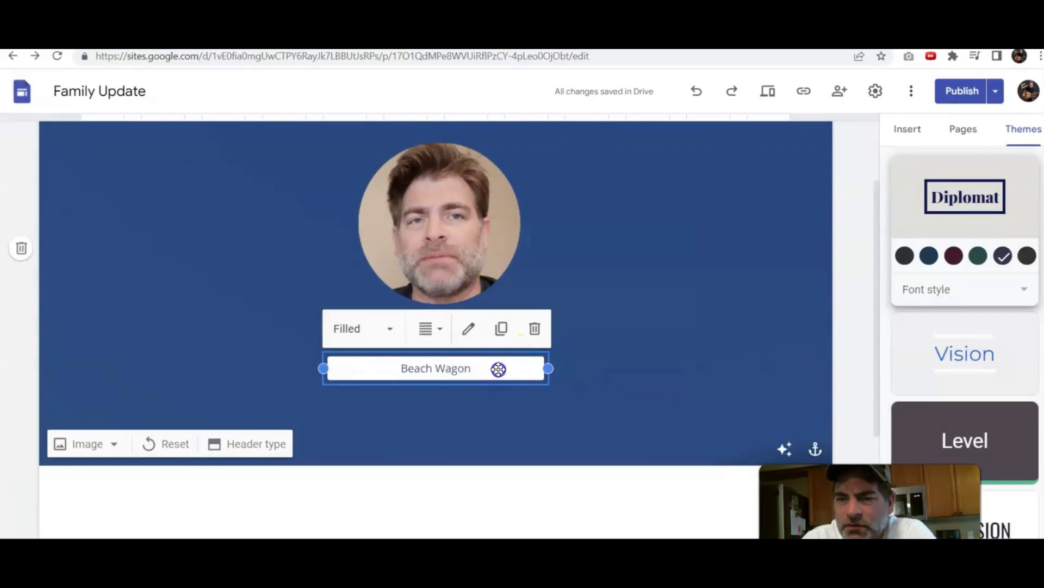
{"action": "left_click_drag", "start_coordinate": [499, 370], "coordinate": [411, 490]}
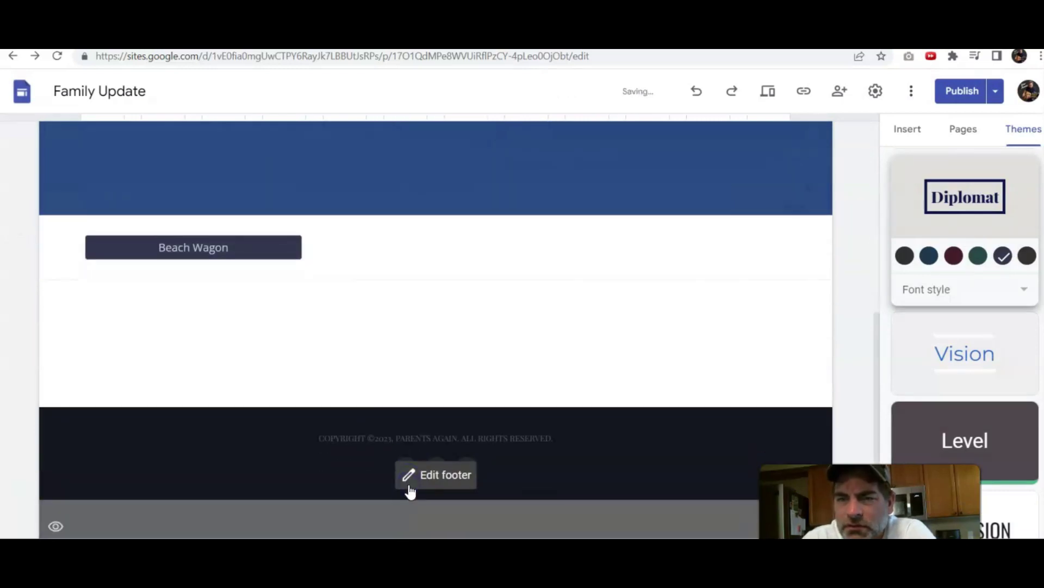
{"action": "left_click", "coordinate": [226, 247]}
{"action": "left_click_drag", "start_coordinate": [227, 247], "coordinate": [434, 245]}
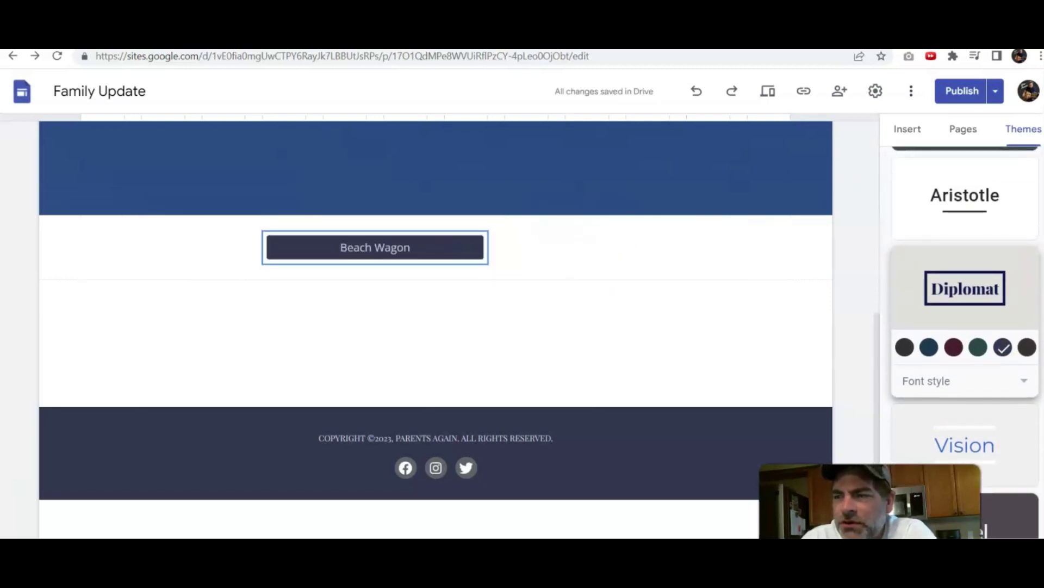
{"action": "left_click_drag", "start_coordinate": [876, 337], "coordinate": [888, 243]}
{"action": "left_click_drag", "start_coordinate": [350, 416], "coordinate": [421, 285]}
{"action": "left_click", "coordinate": [425, 292]}
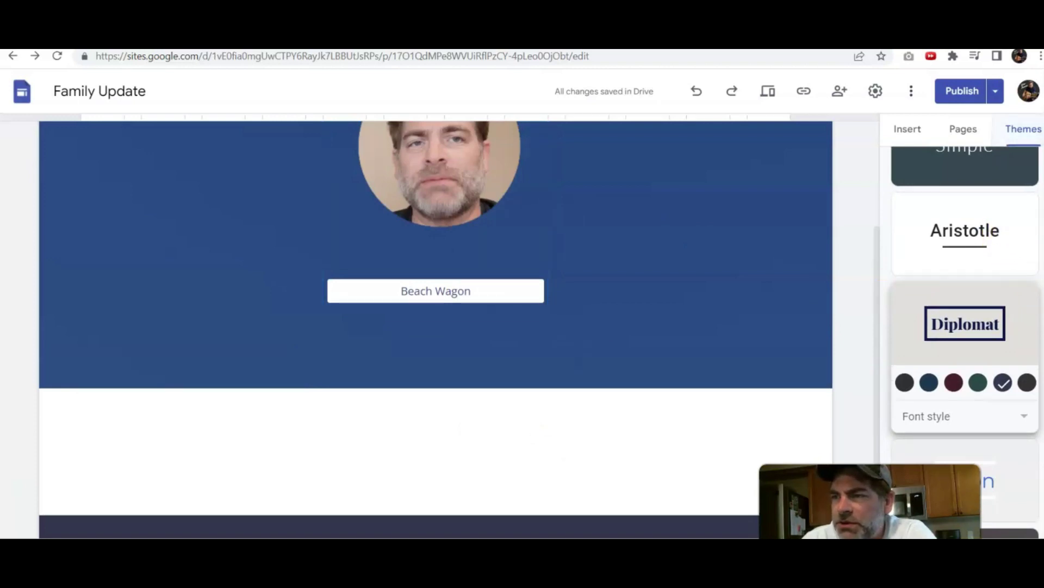
{"action": "left_click_drag", "start_coordinate": [875, 240], "coordinate": [879, 116]}
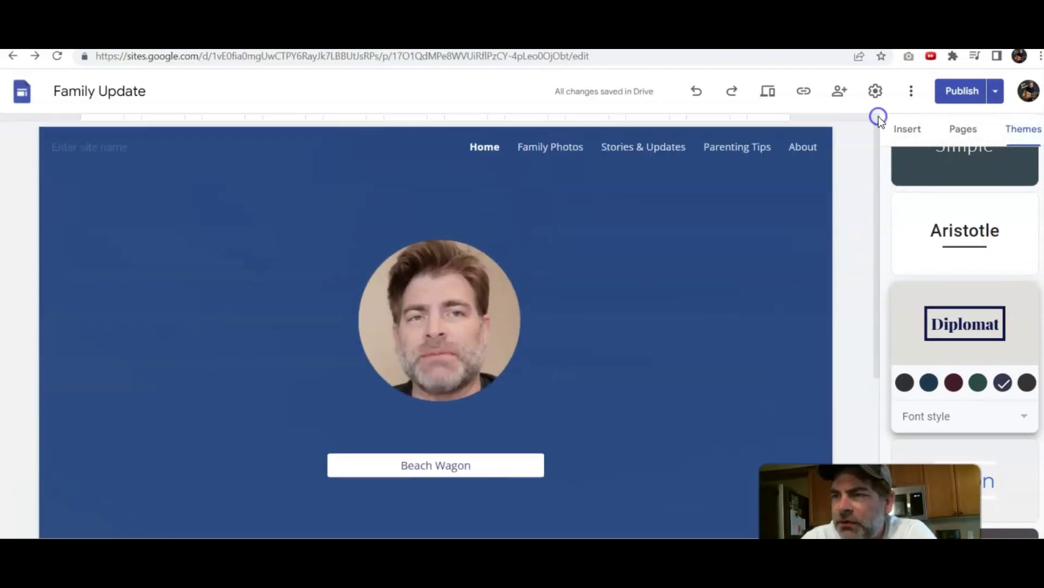
- Insert a button linked to the Family Photos page and centre it below the header
{"action": "left_click", "coordinate": [905, 130]}
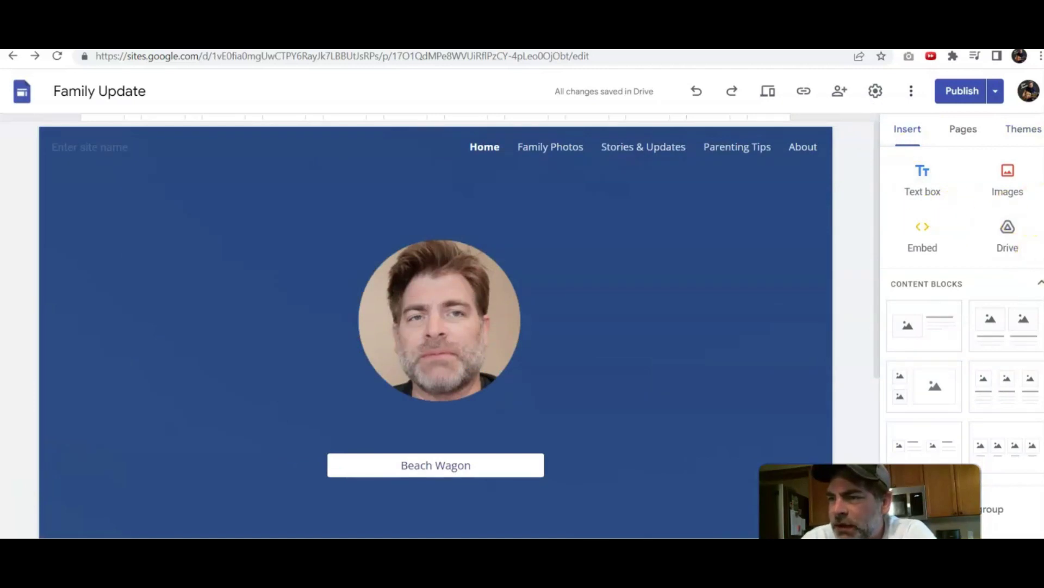
{"action": "scroll", "coordinate": [963, 327], "scroll_direction": "down", "scroll_amount": 1}
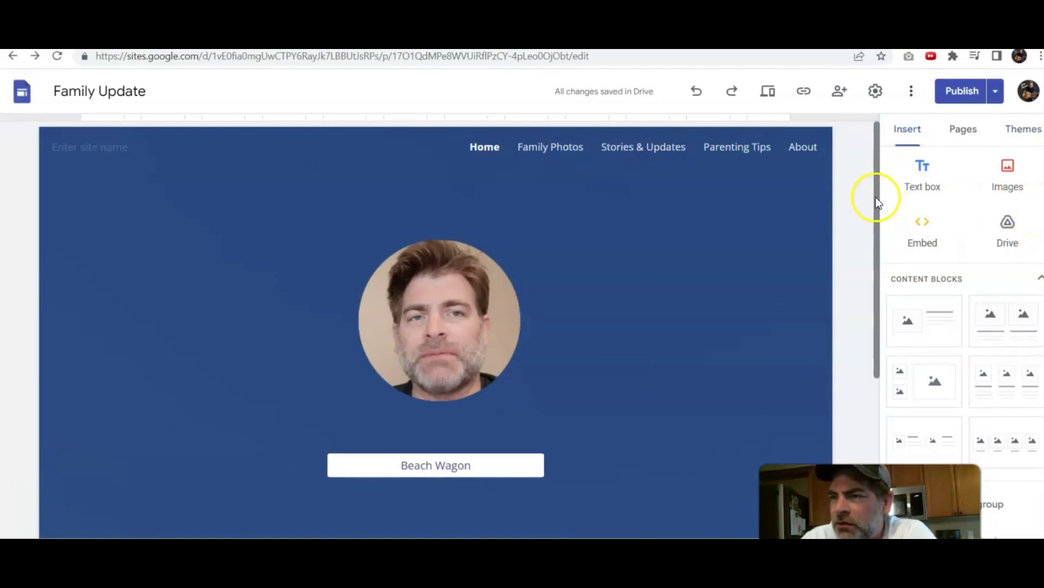
{"action": "left_click_drag", "start_coordinate": [876, 197], "coordinate": [869, 296]}
{"action": "scroll", "coordinate": [939, 321], "scroll_direction": "down", "scroll_amount": 6}
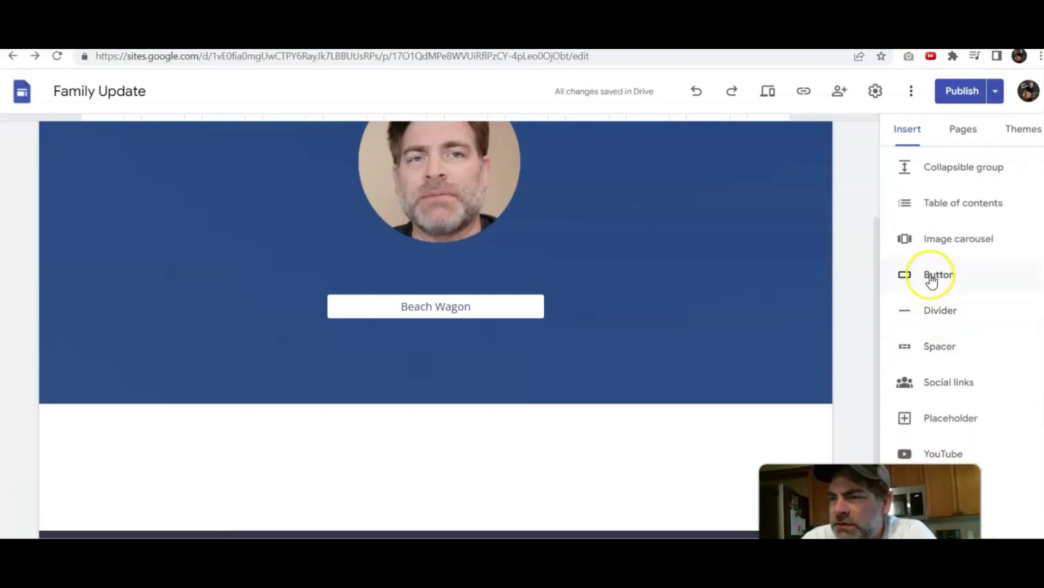
{"action": "left_click", "coordinate": [932, 279]}
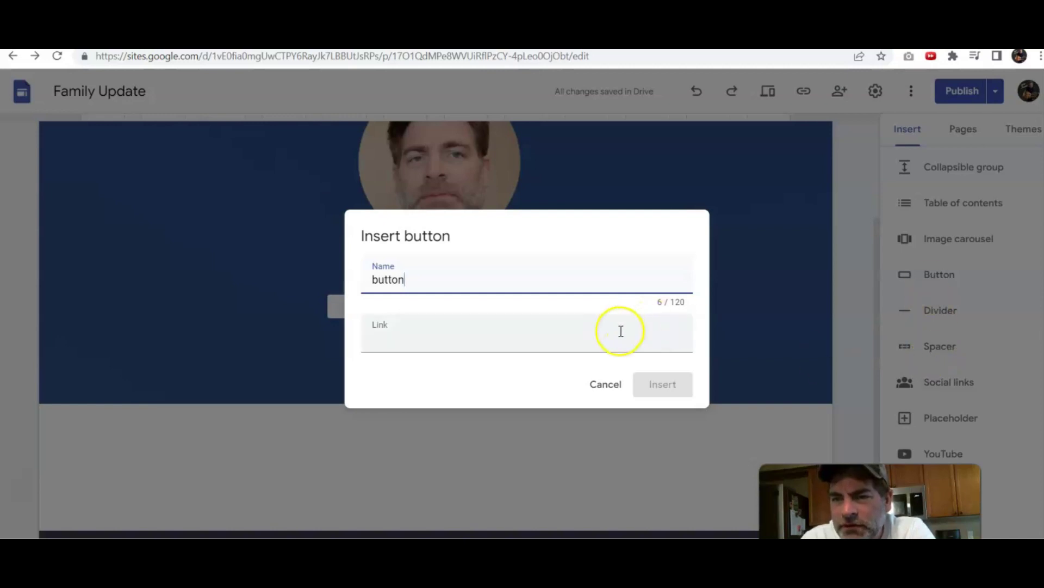
{"action": "left_click", "coordinate": [435, 344]}
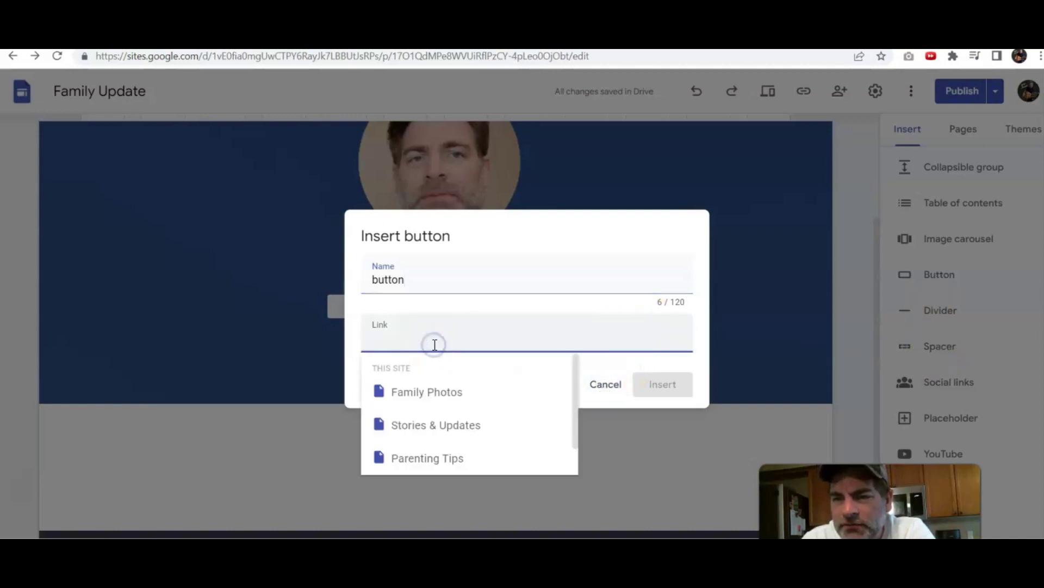
{"action": "left_click", "coordinate": [443, 391]}
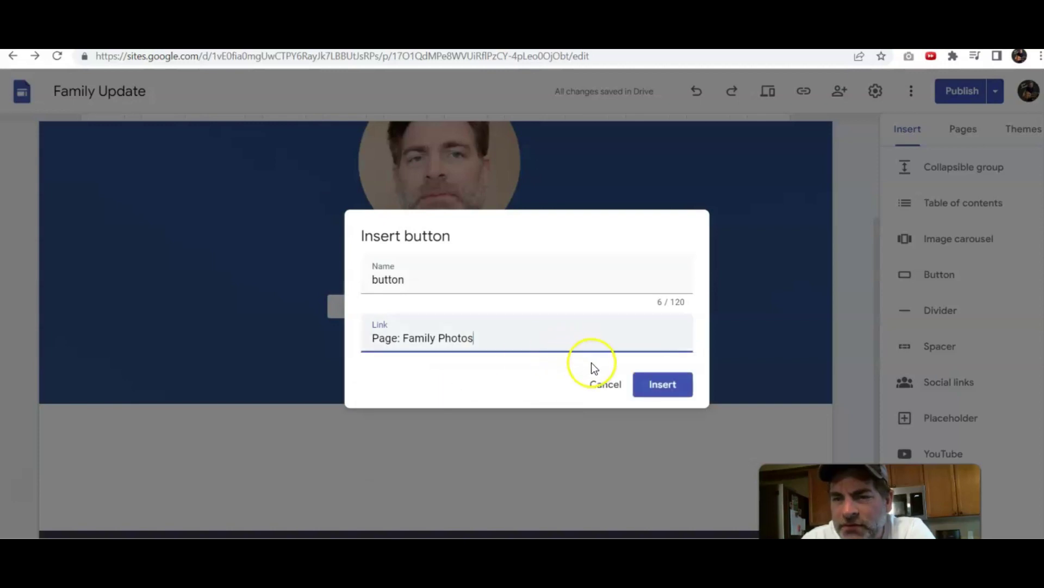
{"action": "left_click", "coordinate": [663, 384]}
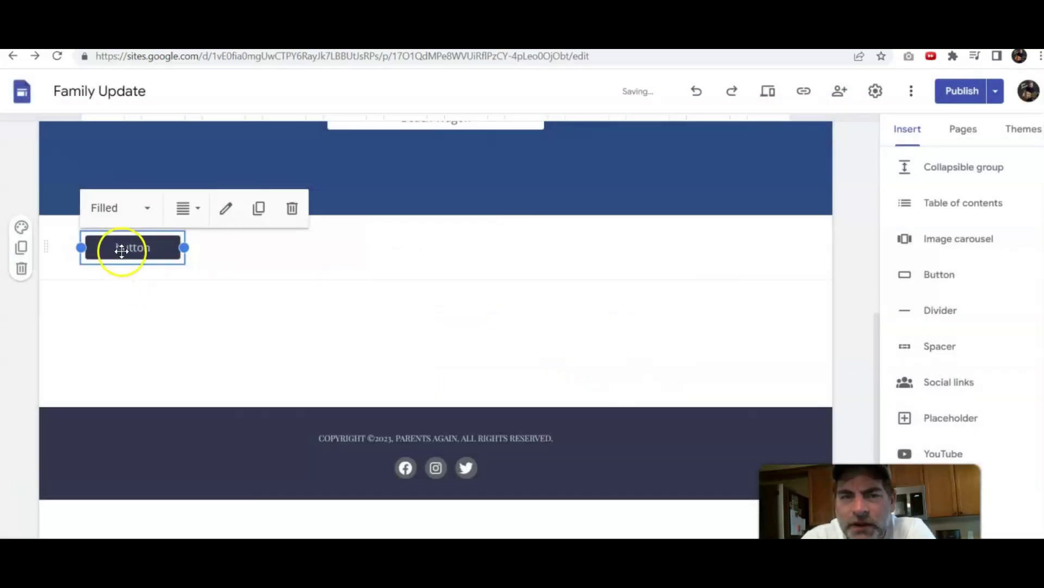
{"action": "left_click_drag", "start_coordinate": [121, 247], "coordinate": [446, 248]}
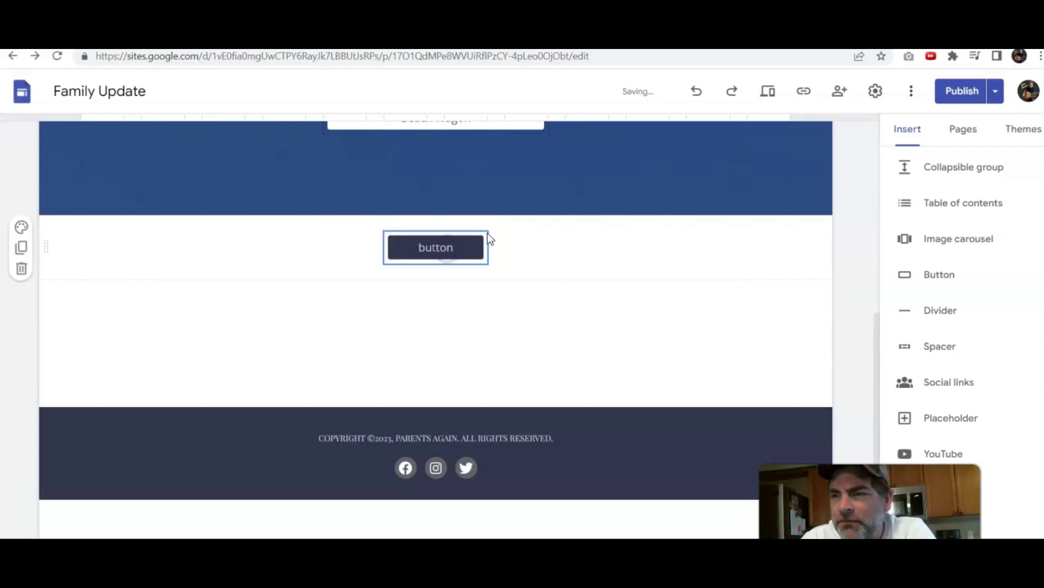
- Browse the theme list back up to the Custom section with the Parent Blog theme
{"action": "left_click", "coordinate": [1026, 131]}
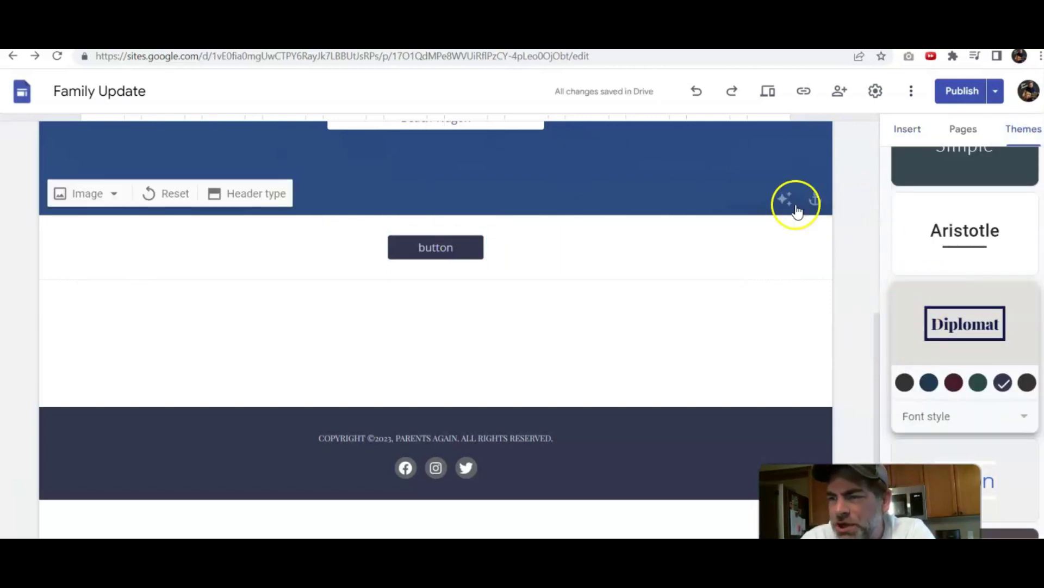
{"action": "scroll", "coordinate": [965, 326], "scroll_direction": "up", "scroll_amount": 2}
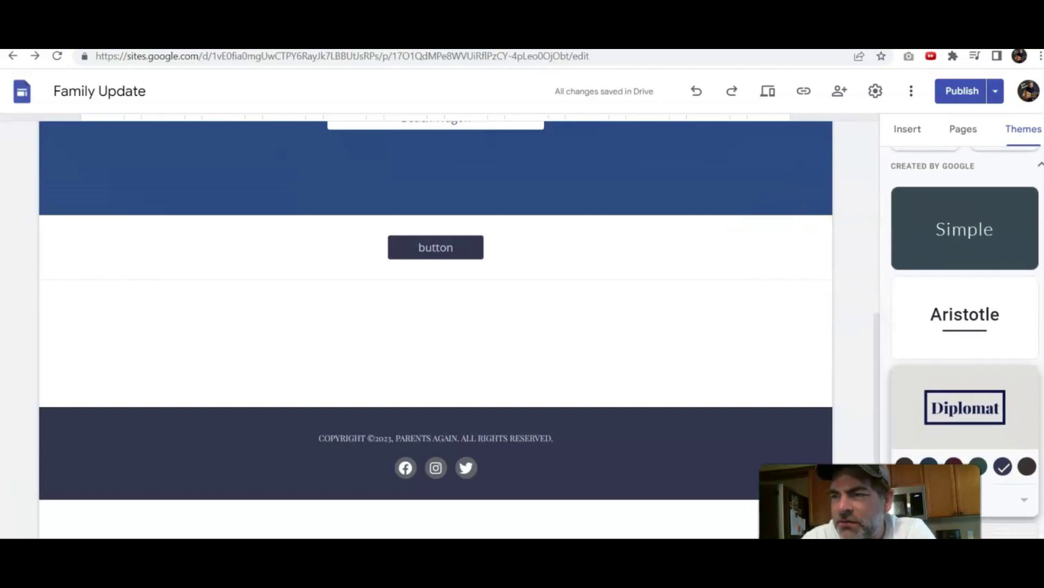
{"action": "scroll", "coordinate": [965, 326], "scroll_direction": "down", "scroll_amount": 4}
{"action": "scroll", "coordinate": [965, 327], "scroll_direction": "down", "scroll_amount": 1}
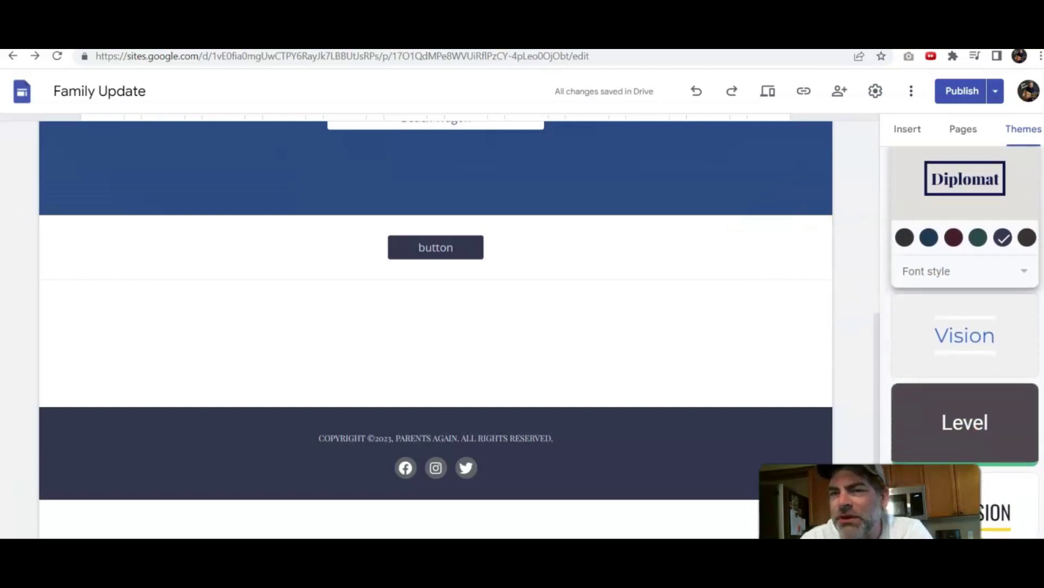
{"action": "scroll", "coordinate": [965, 327], "scroll_direction": "up", "scroll_amount": 1}
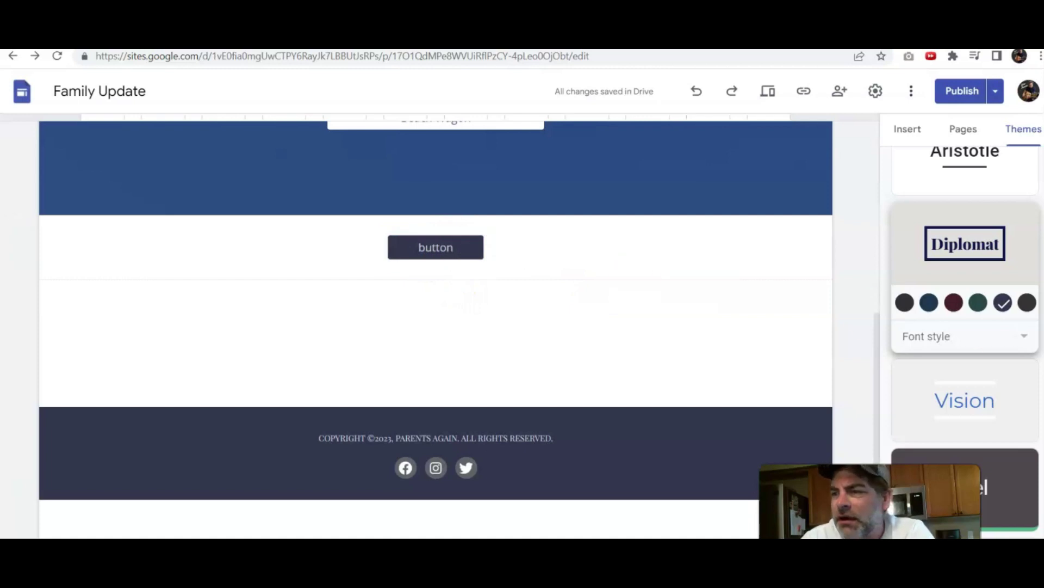
{"action": "scroll", "coordinate": [965, 327], "scroll_direction": "up", "scroll_amount": 6}
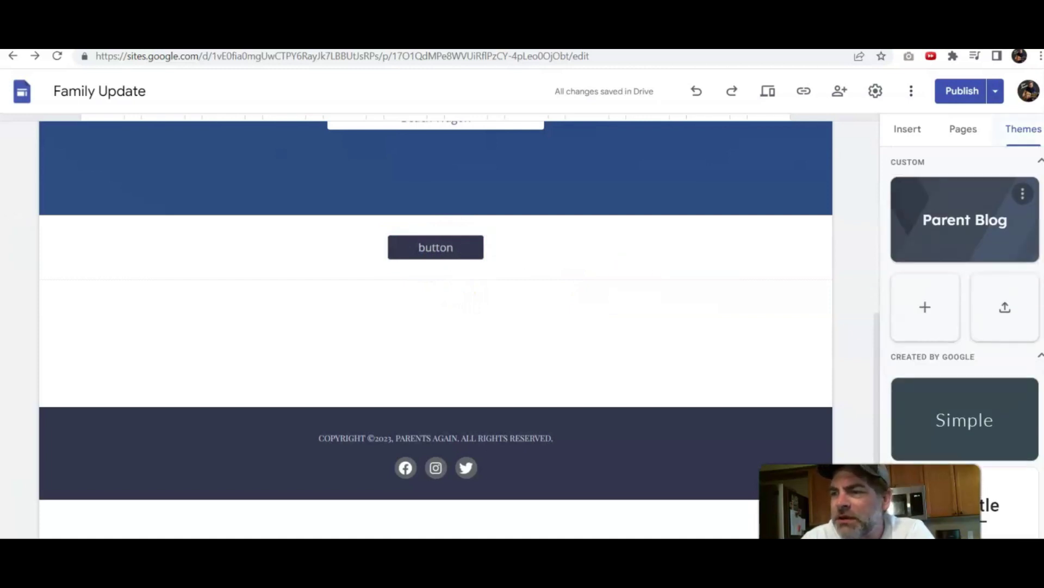
{"action": "scroll", "coordinate": [965, 326], "scroll_direction": "down", "scroll_amount": 2}
{"action": "scroll", "coordinate": [965, 326], "scroll_direction": "up", "scroll_amount": 2}
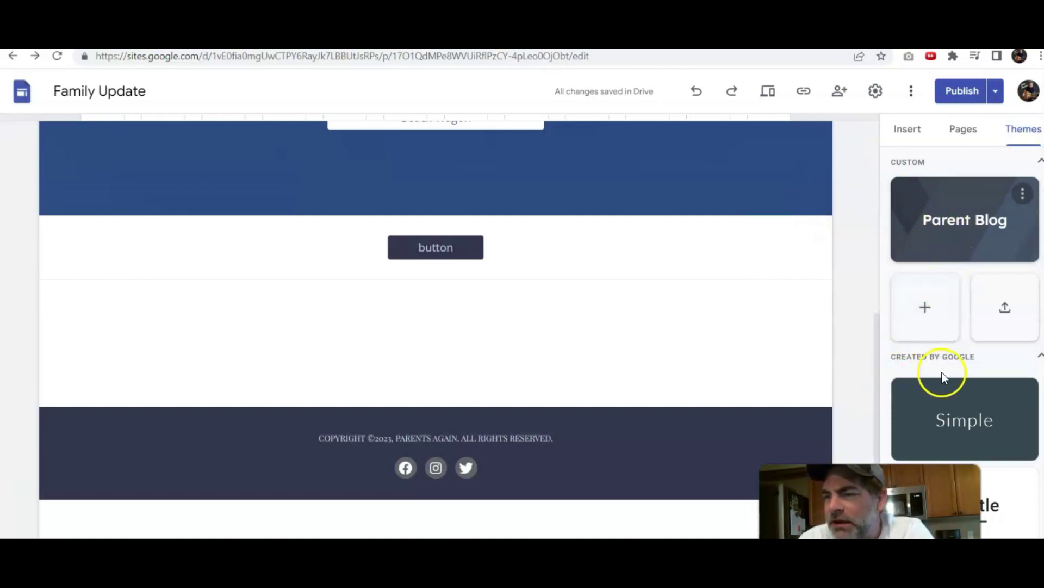
- Create the custom theme 'buttons here' with the purple/teal colour preset and Alice fonts
{"action": "left_click", "coordinate": [921, 308]}
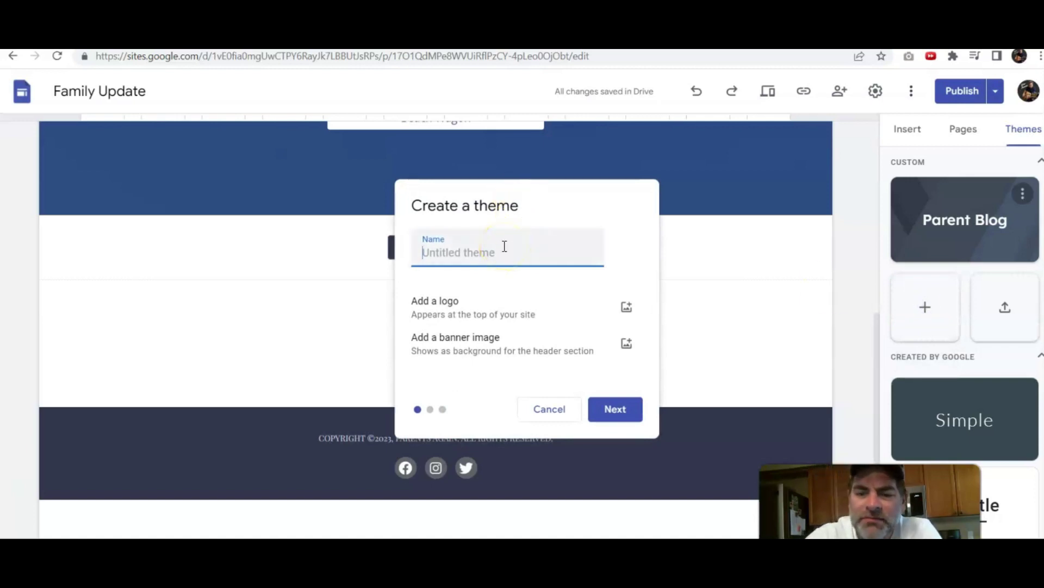
{"action": "type", "text": "buttons here"}
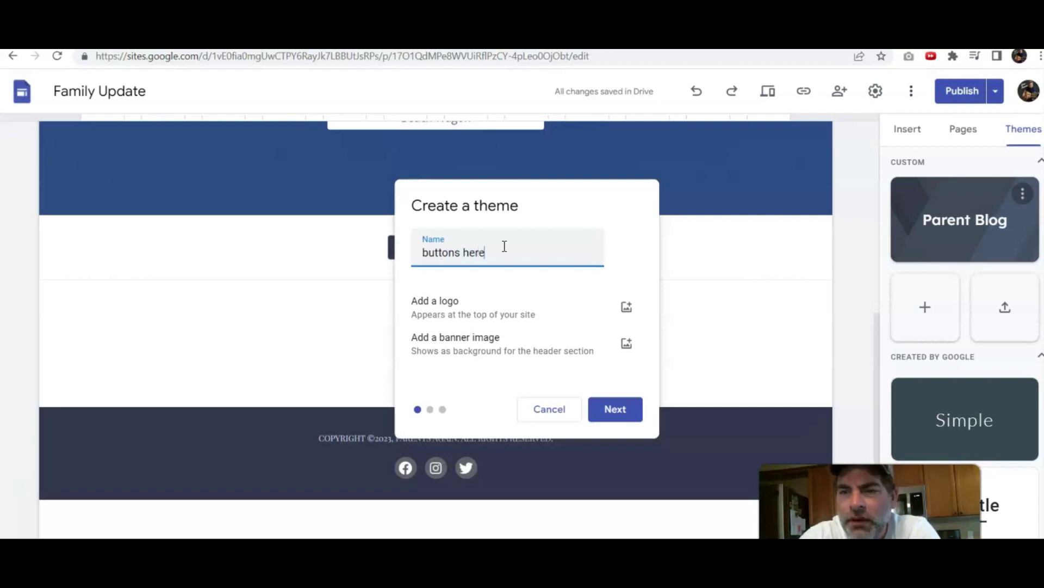
{"action": "left_click", "coordinate": [613, 408]}
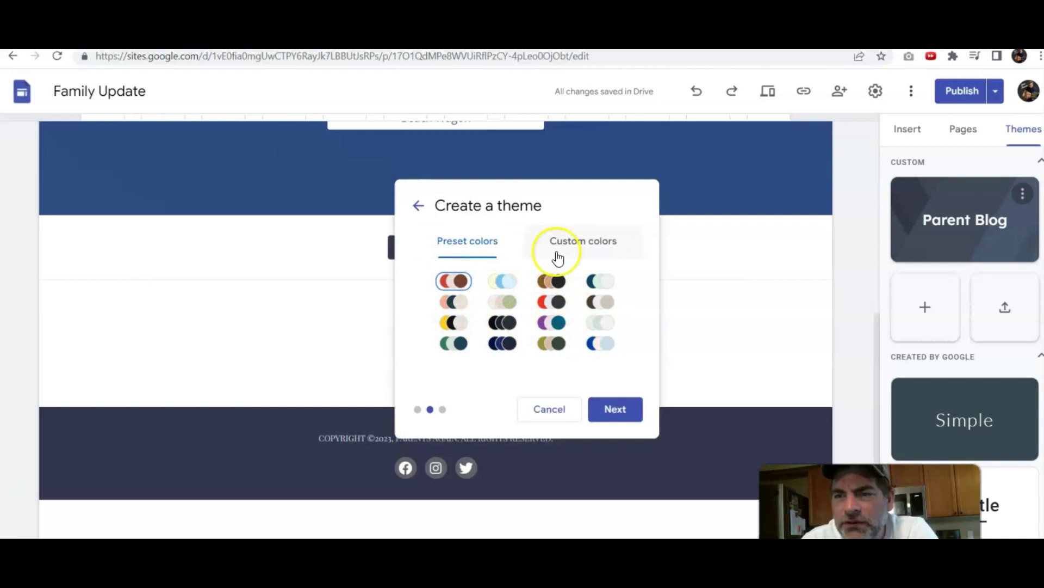
{"action": "left_click", "coordinate": [556, 325]}
{"action": "left_click", "coordinate": [612, 409]}
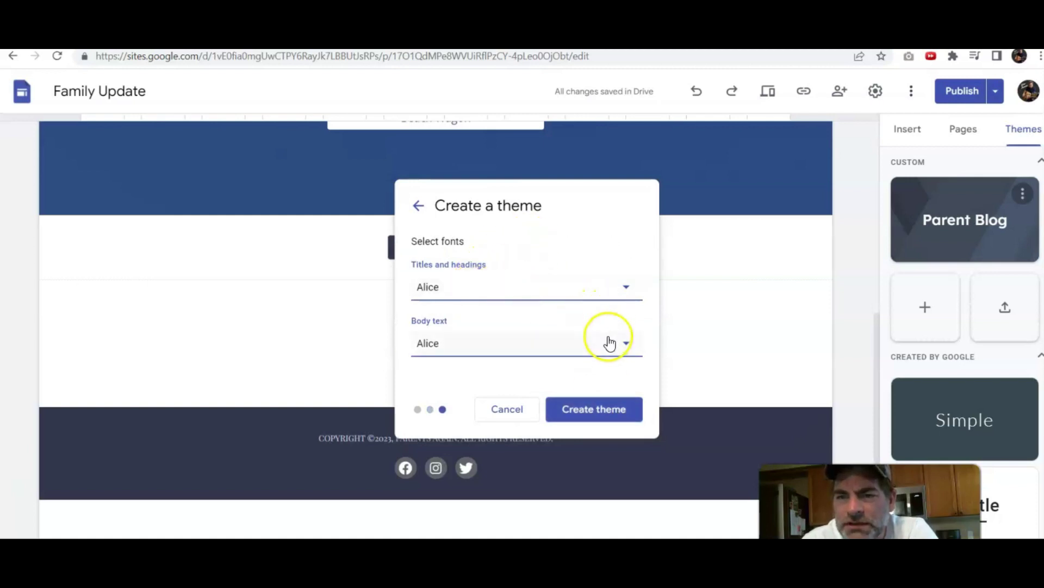
{"action": "left_click", "coordinate": [599, 409]}
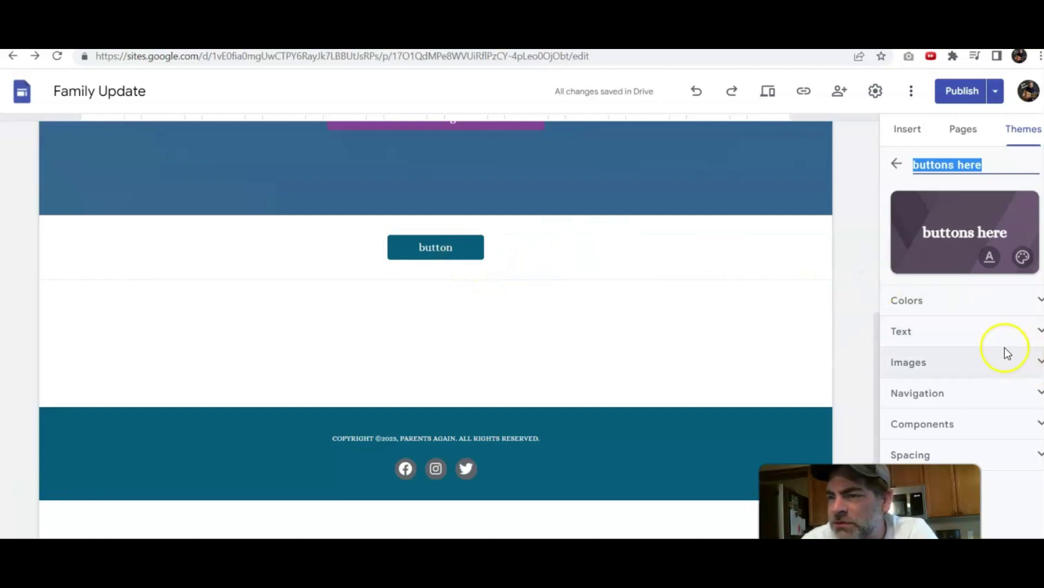
- Set the theme's filled button colour to red under Components
{"action": "left_click", "coordinate": [951, 309]}
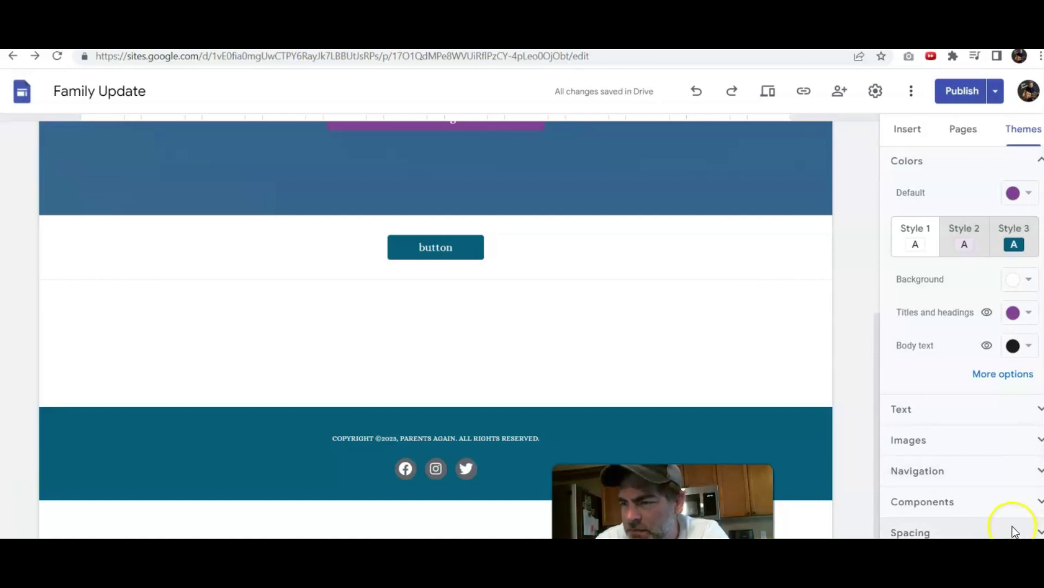
{"action": "left_click", "coordinate": [1013, 504]}
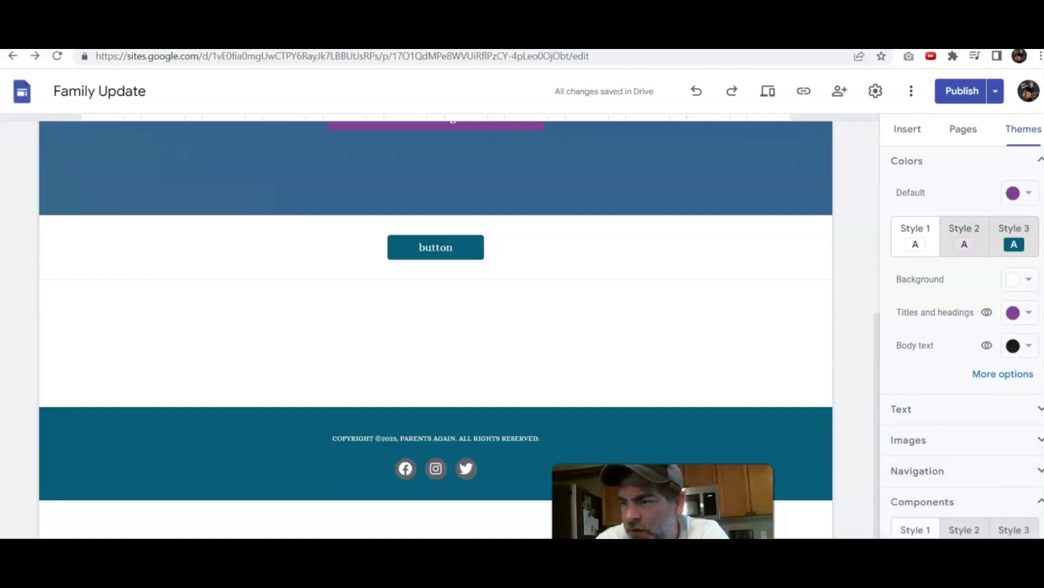
{"action": "scroll", "coordinate": [932, 370], "scroll_direction": "down", "scroll_amount": 5}
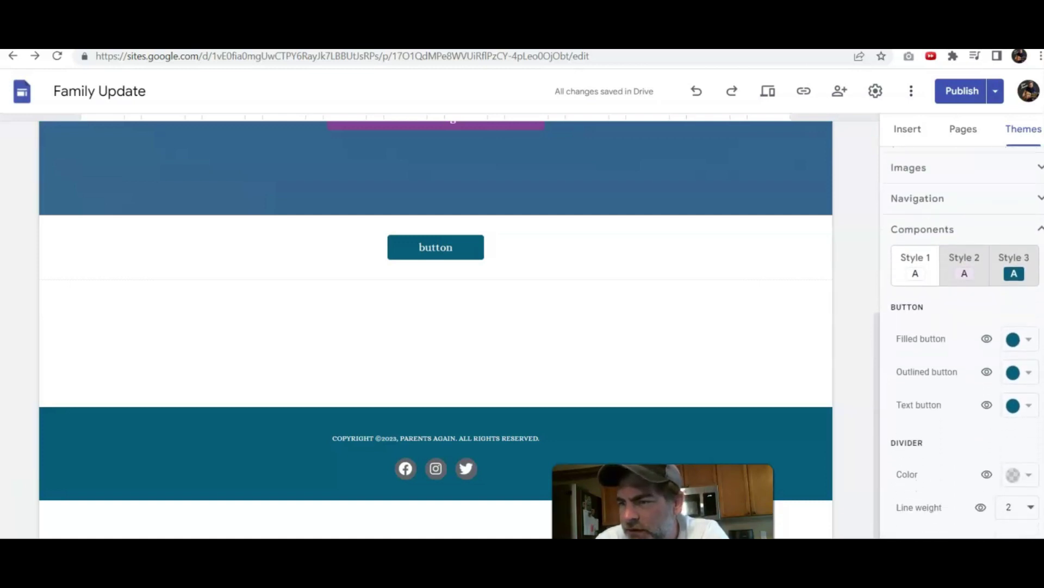
{"action": "left_click", "coordinate": [1017, 341]}
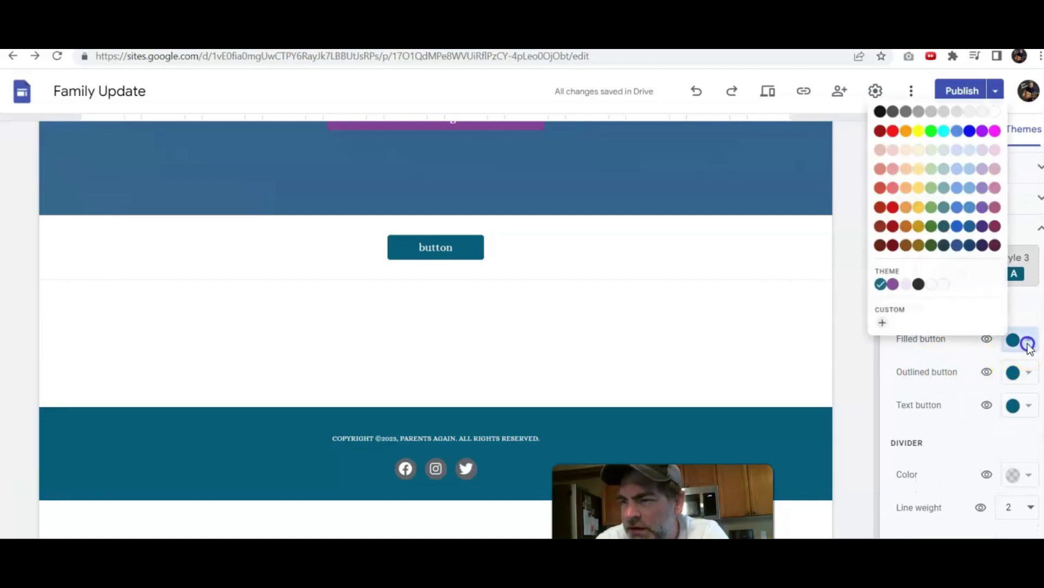
{"action": "left_click", "coordinate": [890, 210]}
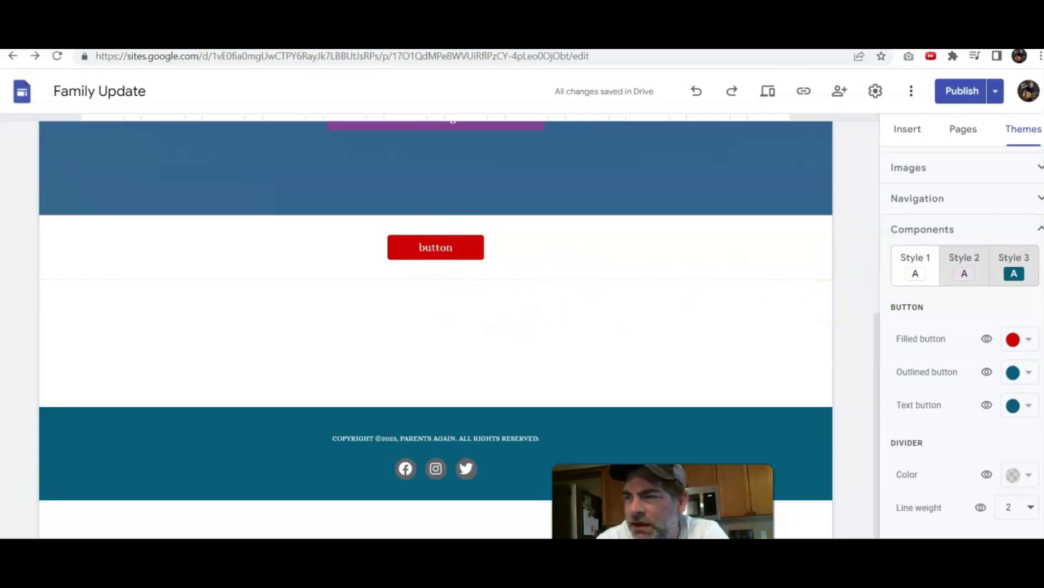
- Widen the page's button by stretching it out to both the right and left
{"action": "left_click", "coordinate": [473, 239]}
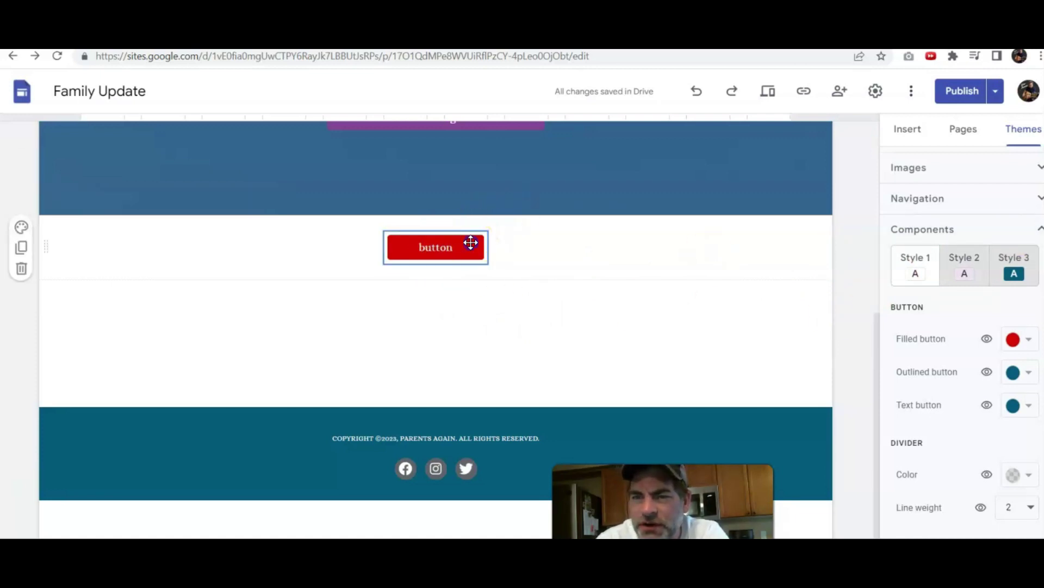
{"action": "left_click_drag", "start_coordinate": [485, 248], "coordinate": [576, 261]}
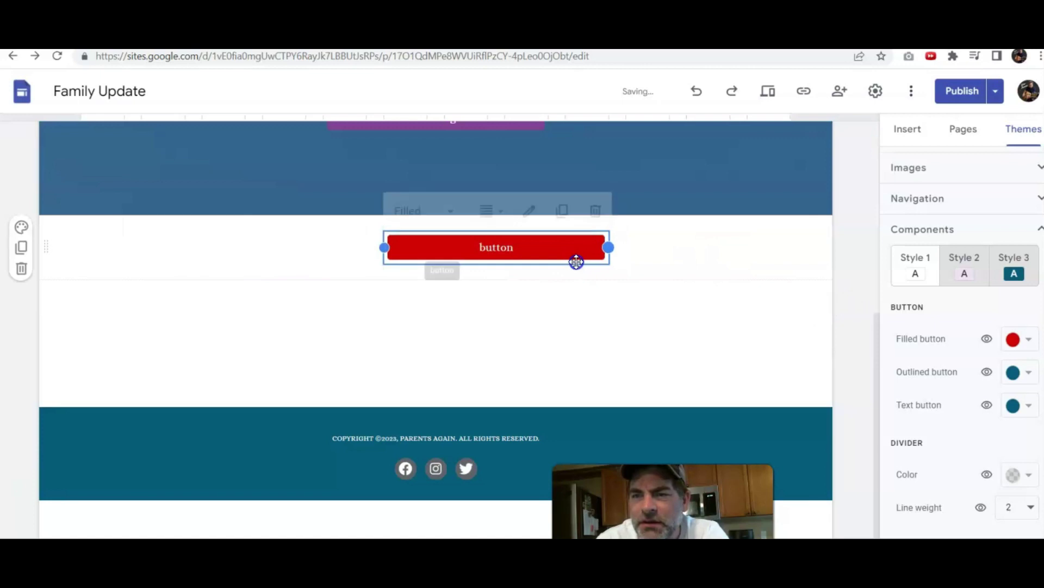
{"action": "left_click_drag", "start_coordinate": [384, 248], "coordinate": [311, 249]}
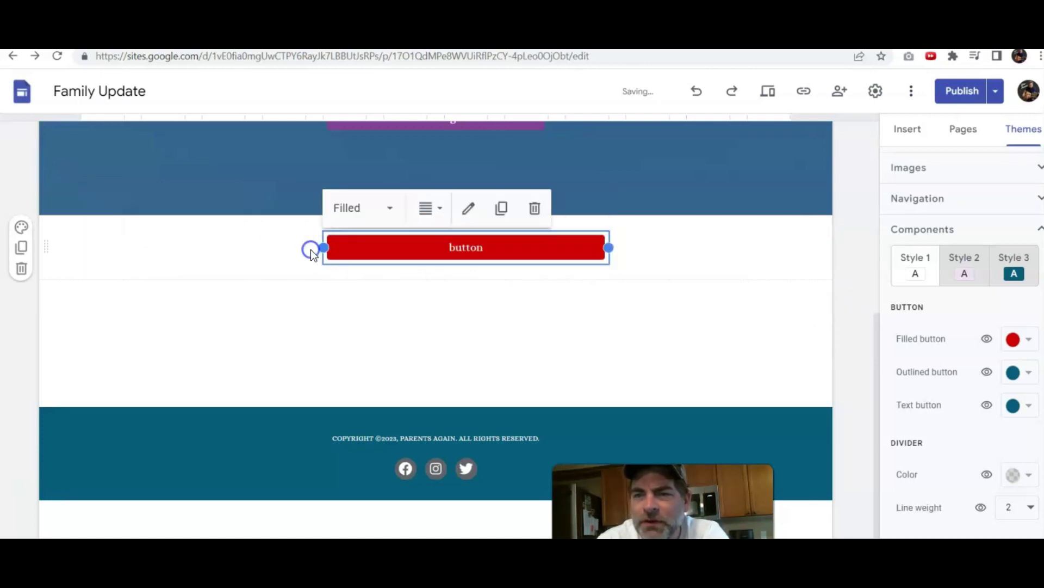
- Change the filled button colour to the bright green #00ff00 swatch
{"action": "left_click", "coordinate": [1026, 340]}
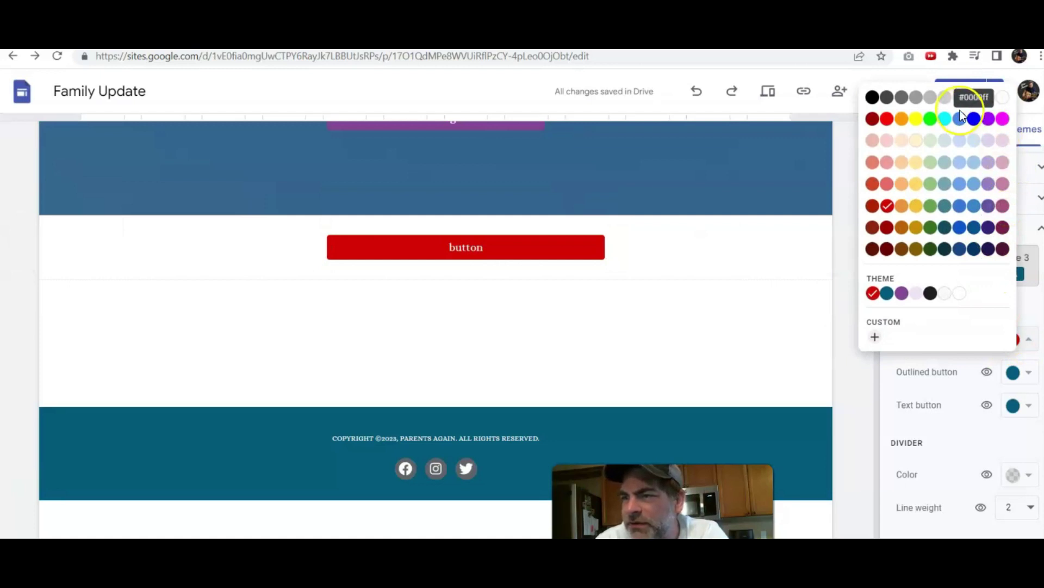
{"action": "left_click", "coordinate": [931, 120]}
{"action": "left_click", "coordinate": [931, 120]}
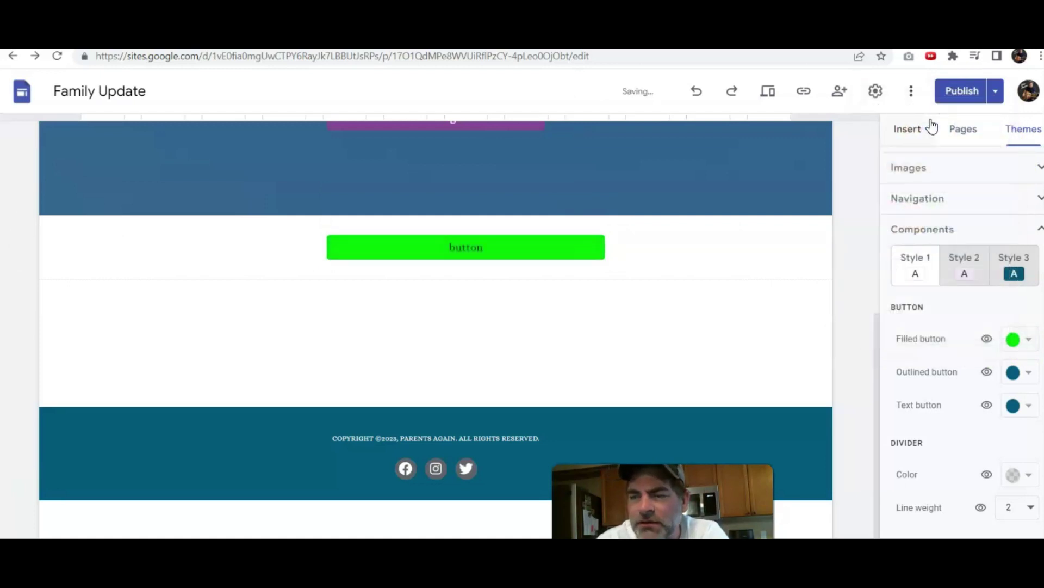